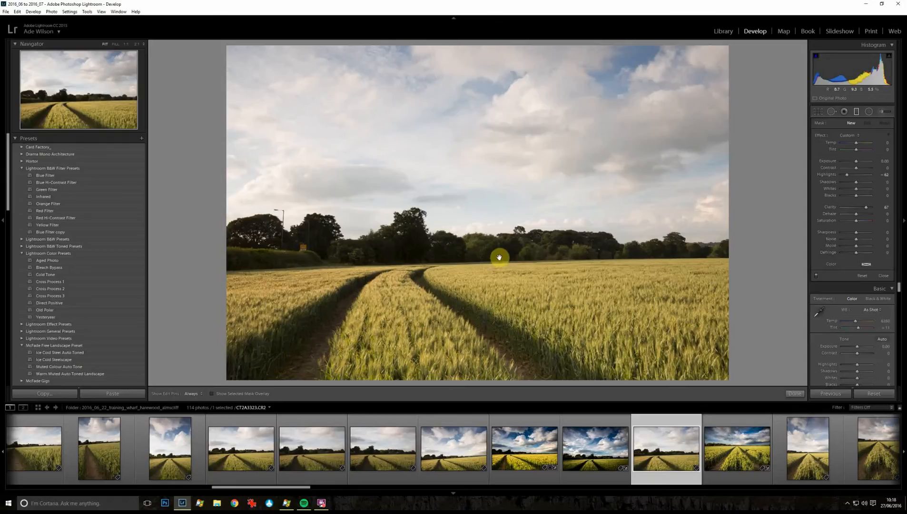
# Step: Draw a graduated filter upward from just below the horizon over the field and choose the Contrast effect preset
pyautogui.moveTo(499, 257); pyautogui.dragTo(498, 246)
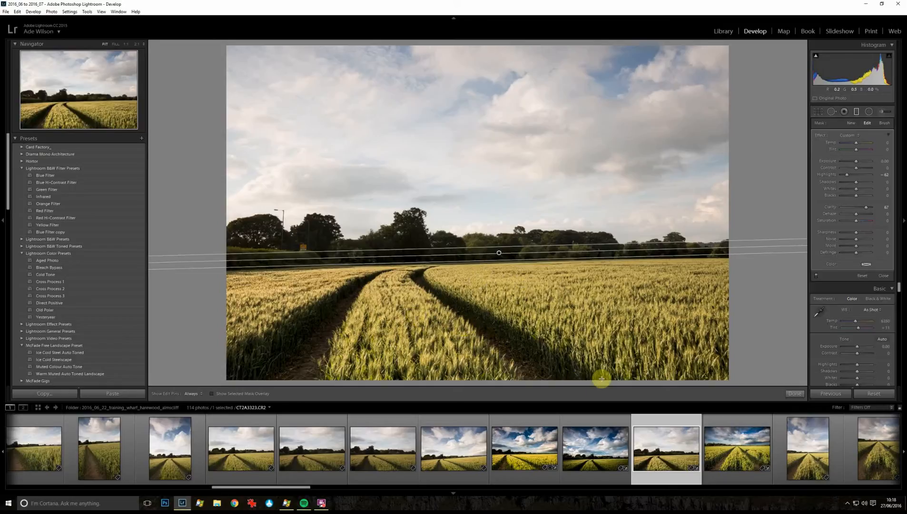
pyautogui.click(847, 137)
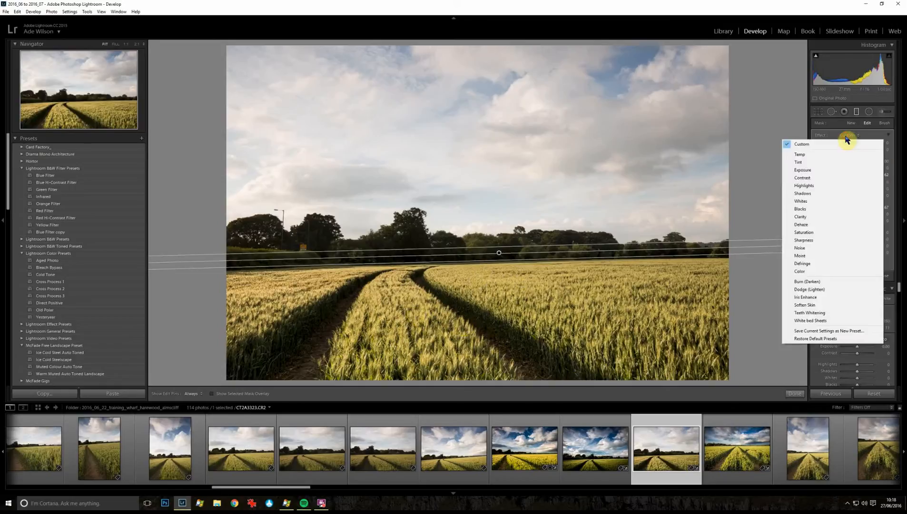
pyautogui.click(841, 177)
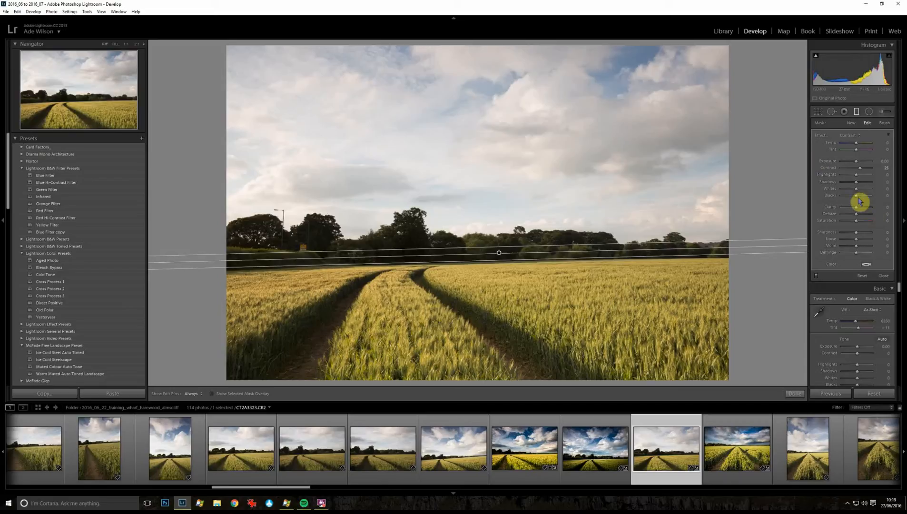
# Step: Set the field filter's Whites to 79 and Clarity to 33
pyautogui.moveTo(856, 189); pyautogui.dragTo(870, 193)
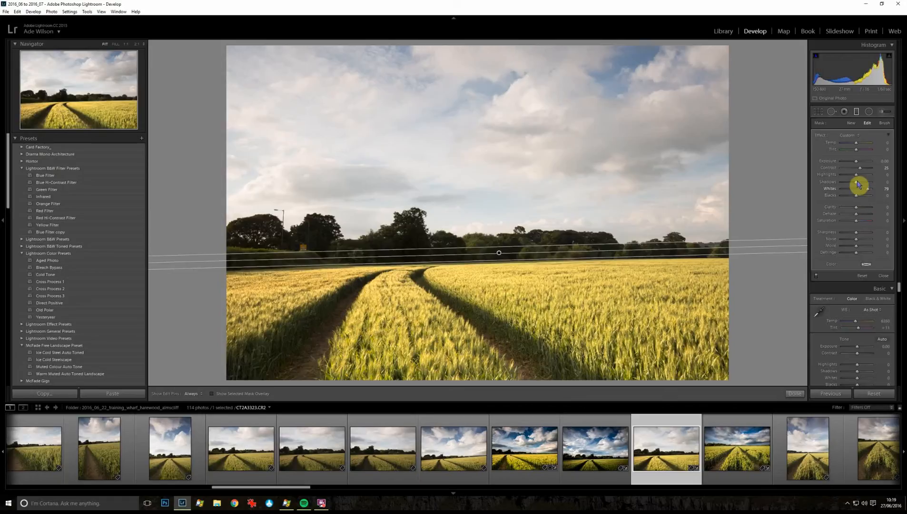
pyautogui.click(864, 208)
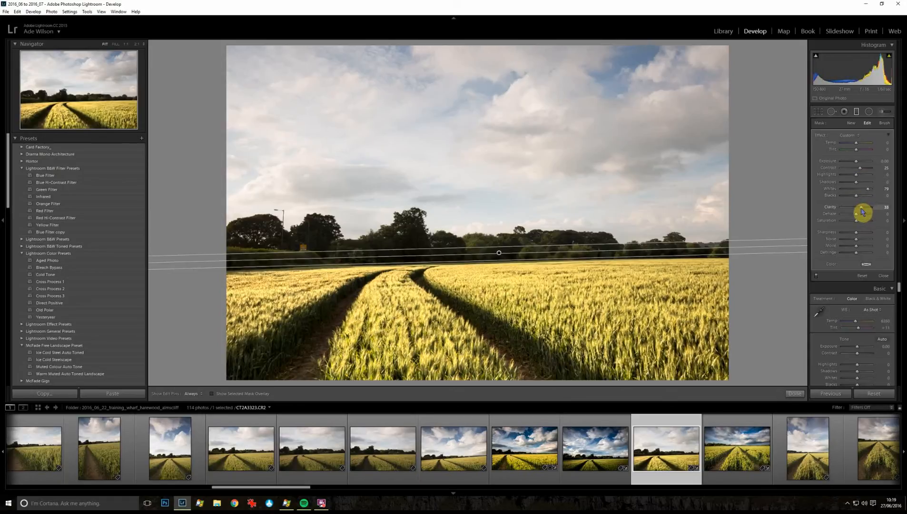
pyautogui.moveTo(863, 211); pyautogui.dragTo(861, 208)
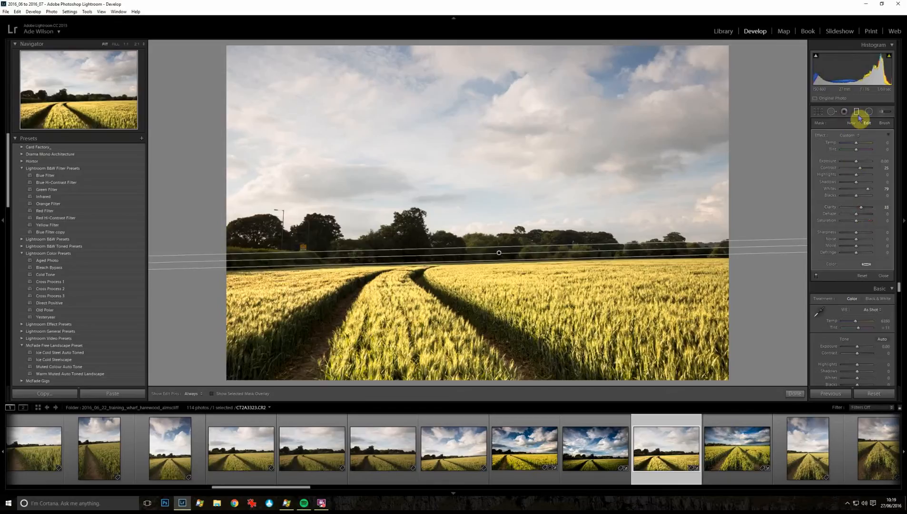
# Step: Set the field filter's Highlights to -57 and Shadows to 14, then finish the graduated filter
pyautogui.moveTo(888, 57)
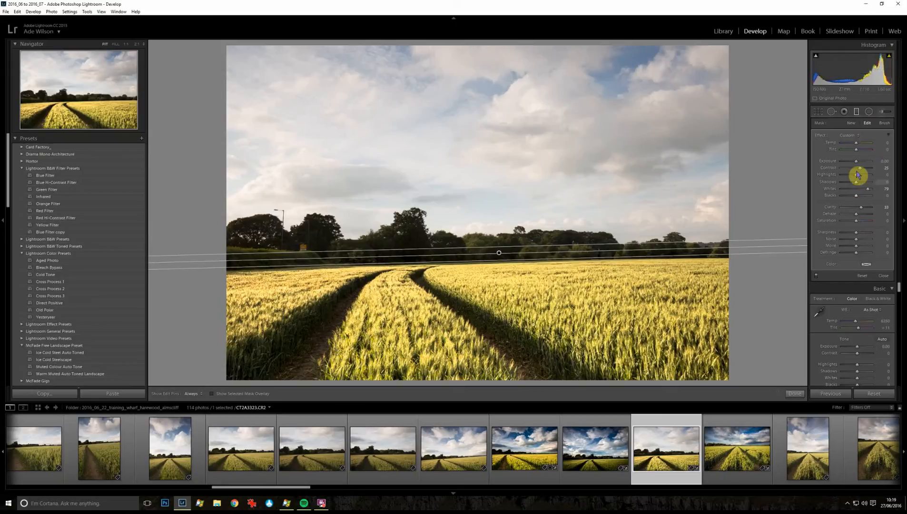
pyautogui.moveTo(856, 178); pyautogui.dragTo(844, 180)
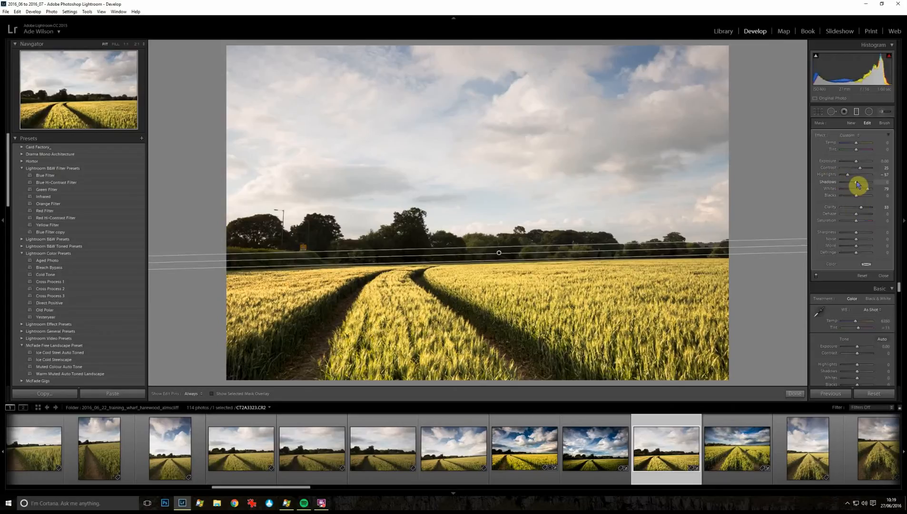
pyautogui.moveTo(857, 184); pyautogui.dragTo(882, 185)
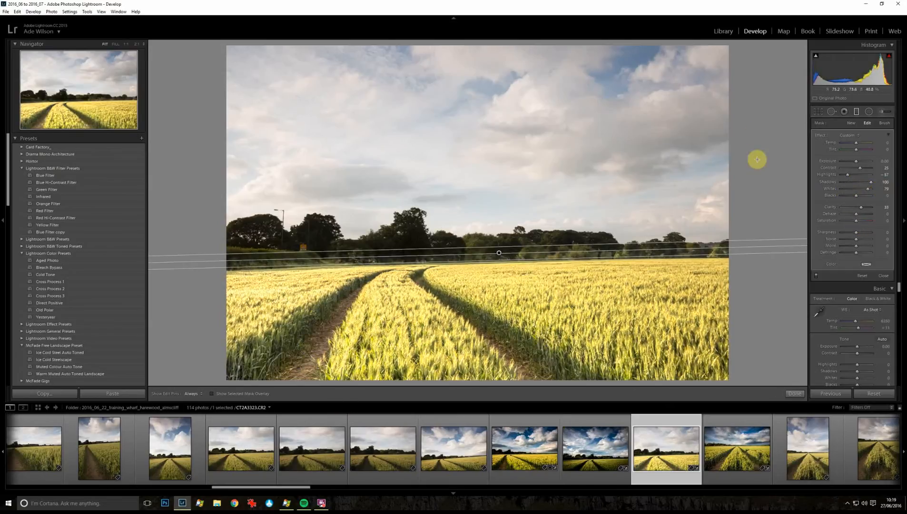
pyautogui.click(846, 185)
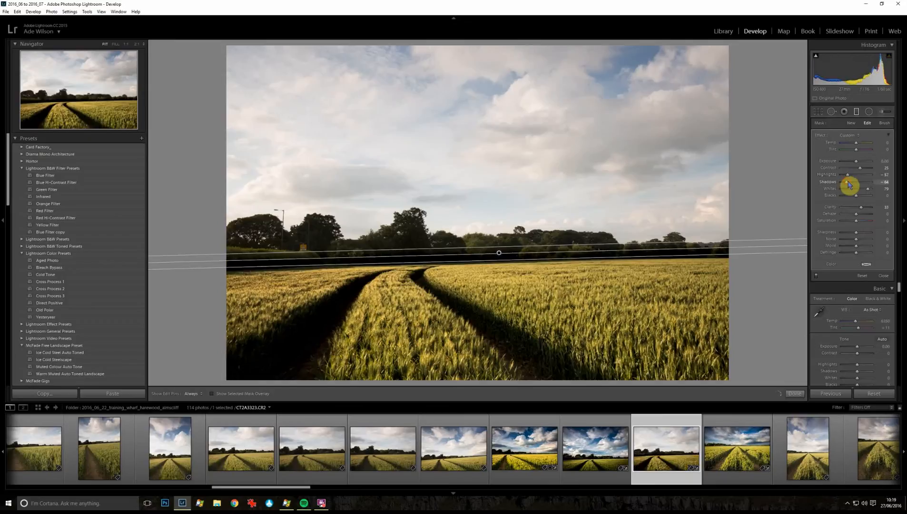
pyautogui.moveTo(848, 186)
pyautogui.mouseDown()
pyautogui.moveTo(870, 185)
pyautogui.moveTo(860, 186)
pyautogui.mouseUp()
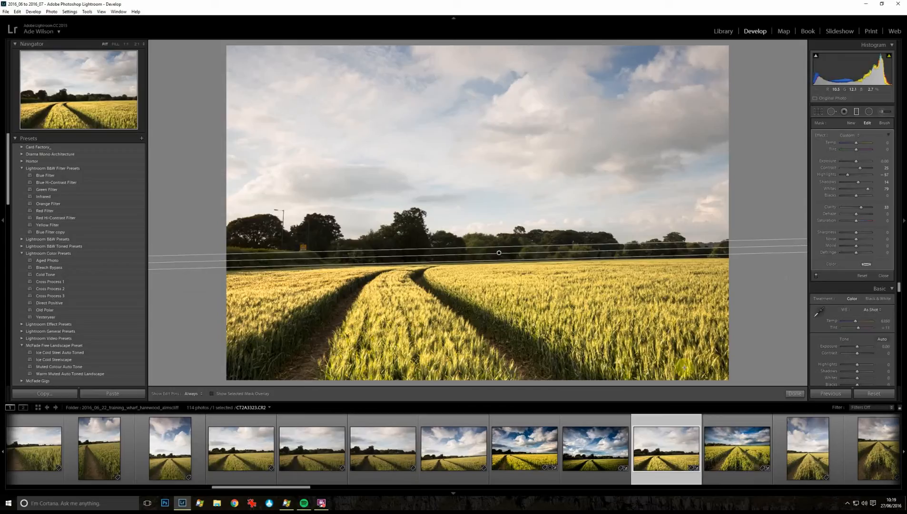
pyautogui.click(796, 394)
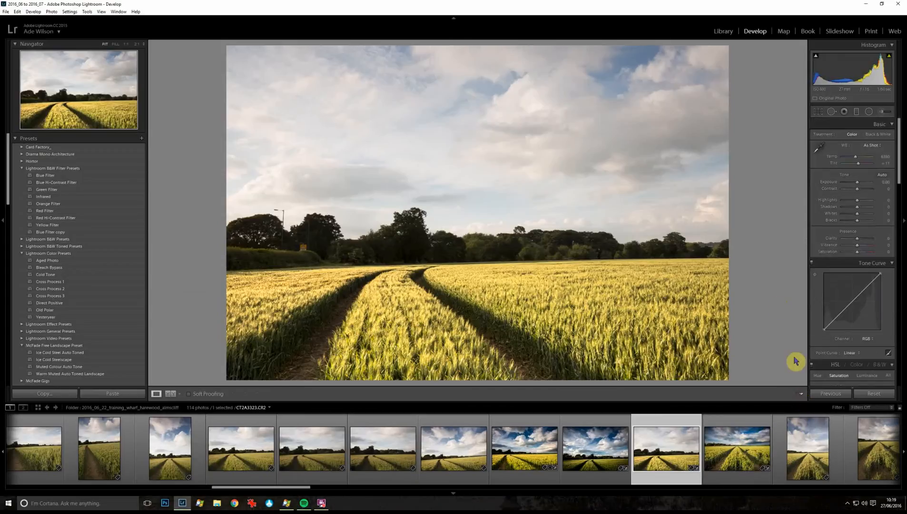
# Step: Draw a second, straight graduated filter downward to the horizon over the sky and choose the Clarity effect preset
pyautogui.click(857, 113)
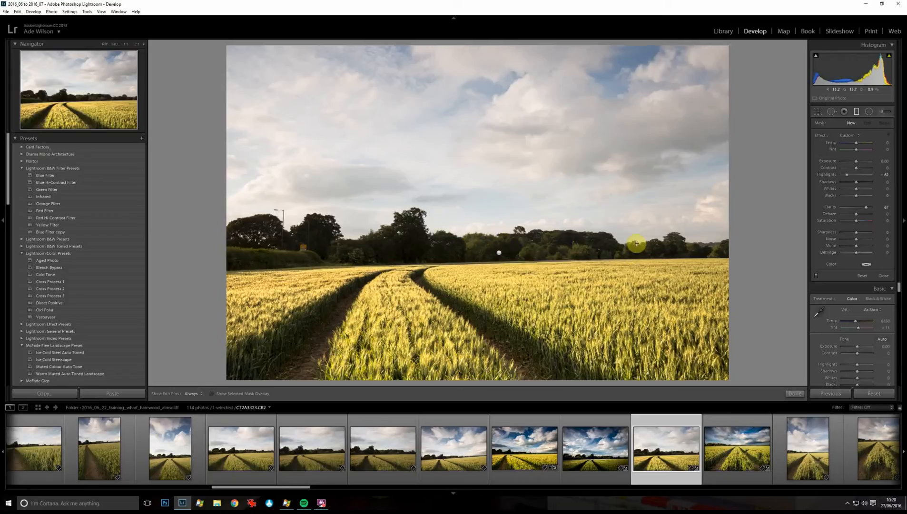
pyautogui.moveTo(636, 246); pyautogui.dragTo(637, 255)
pyautogui.press('shift')
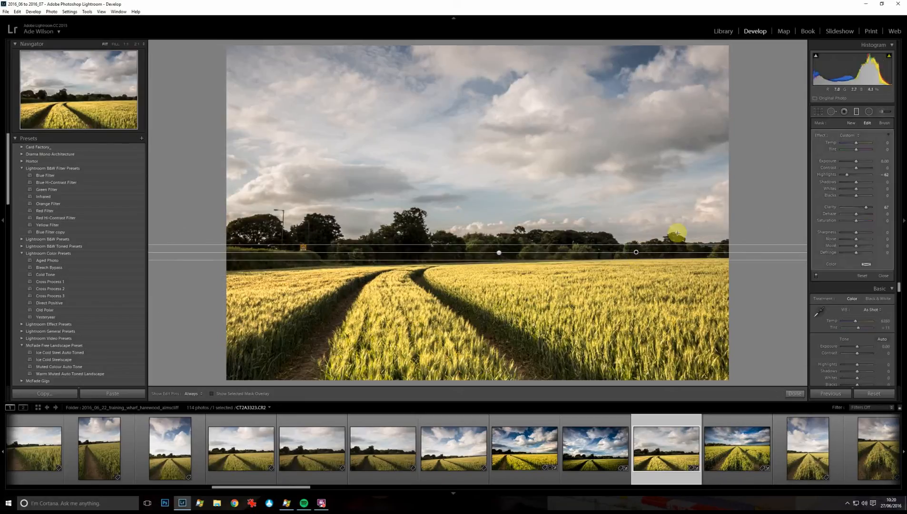
pyautogui.click(851, 136)
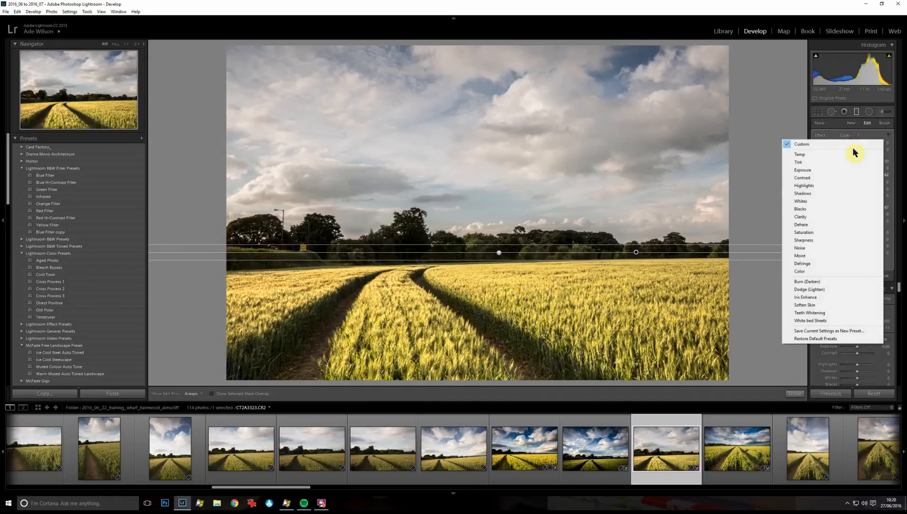
pyautogui.click(819, 218)
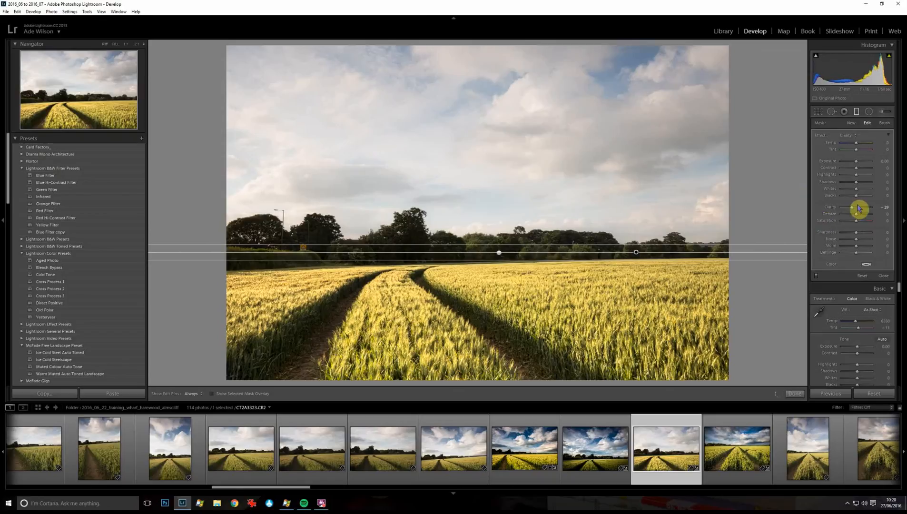
# Step: Set the sky filter's Clarity to 40, Dehaze to 19, Contrast to 36 and Saturation to 50
pyautogui.moveTo(868, 211); pyautogui.dragTo(862, 219)
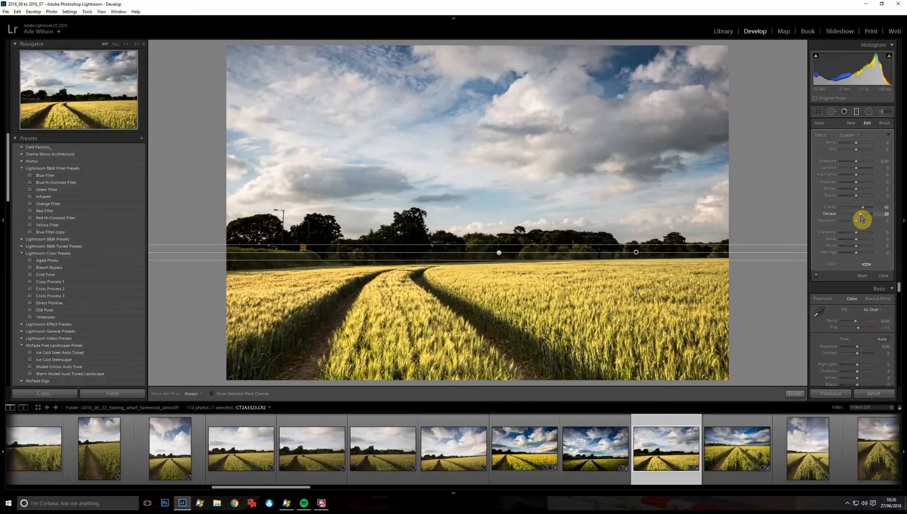
pyautogui.moveTo(863, 218)
pyautogui.mouseDown()
pyautogui.moveTo(878, 220)
pyautogui.moveTo(809, 235)
pyautogui.moveTo(859, 230)
pyautogui.mouseUp()
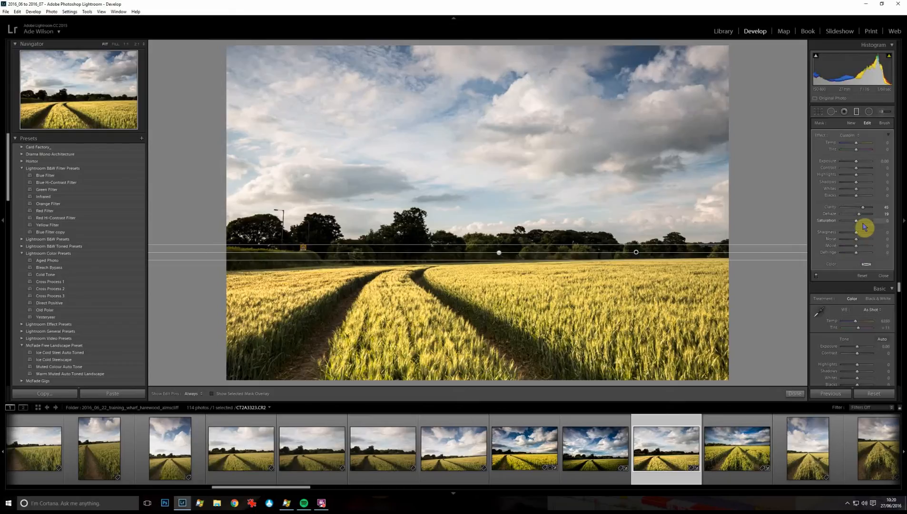
pyautogui.click(864, 221)
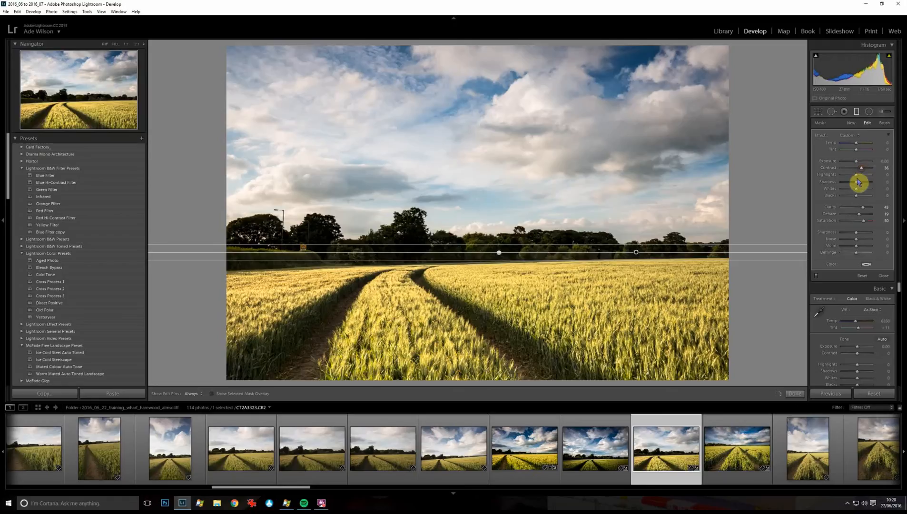
# Step: Set the sky filter's Shadows to -62 and Highlights to -34, then finish the graduated filter
pyautogui.click(848, 182)
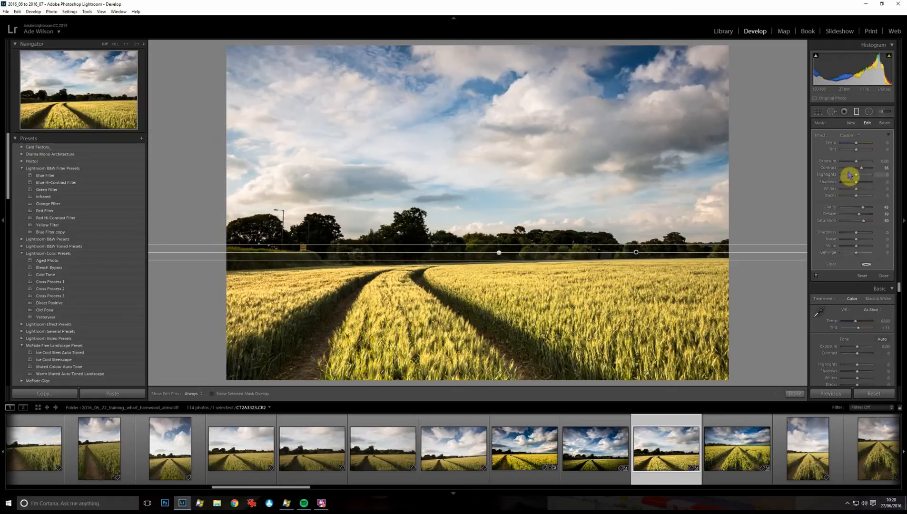
pyautogui.moveTo(849, 186); pyautogui.dragTo(847, 186)
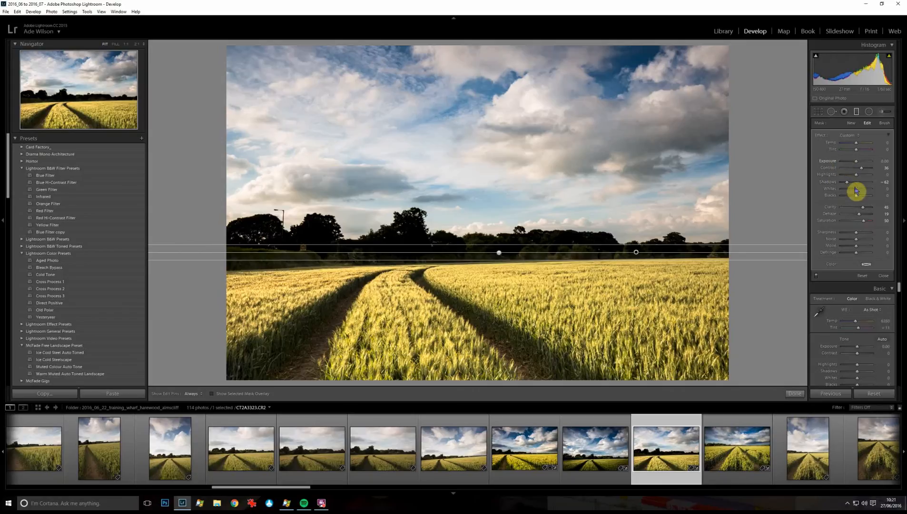
pyautogui.moveTo(856, 176)
pyautogui.mouseDown()
pyautogui.moveTo(845, 182)
pyautogui.moveTo(872, 184)
pyautogui.moveTo(853, 184)
pyautogui.mouseUp()
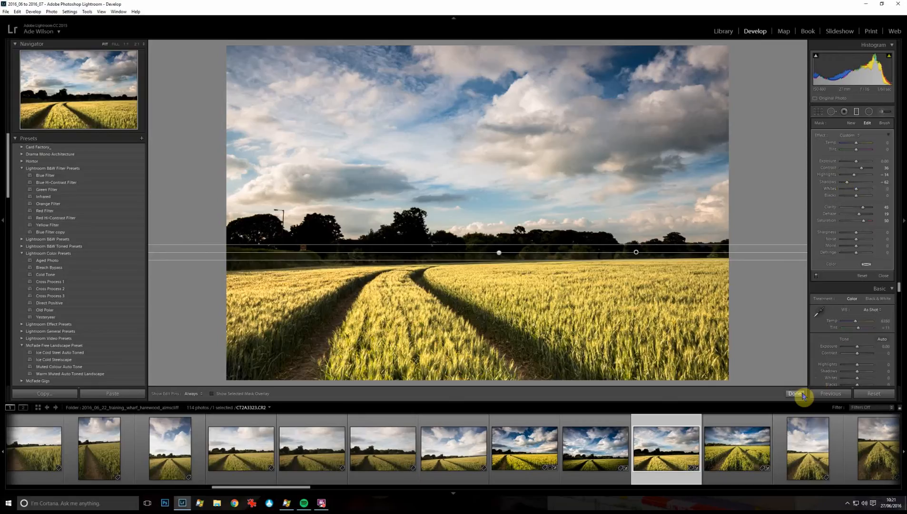
pyautogui.click(801, 394)
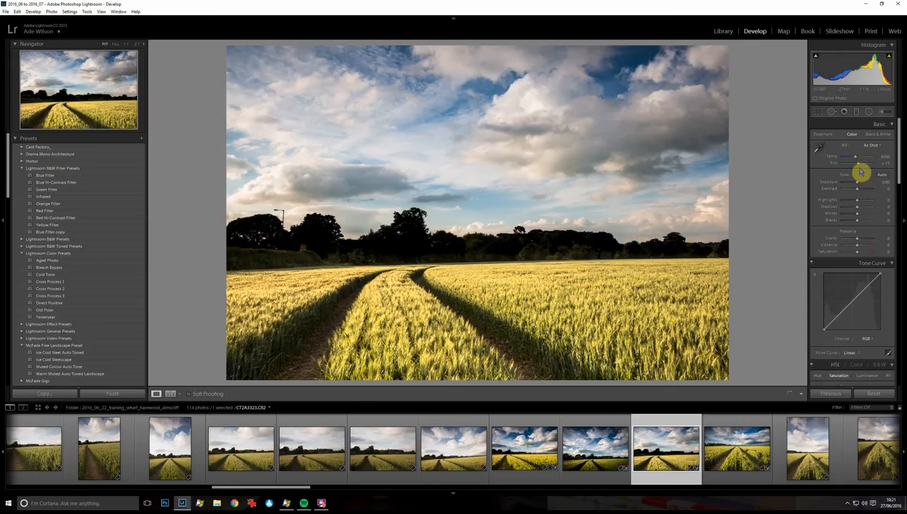
# Step: Raise the photo's global Shadows in the Basic panel
pyautogui.click(869, 206)
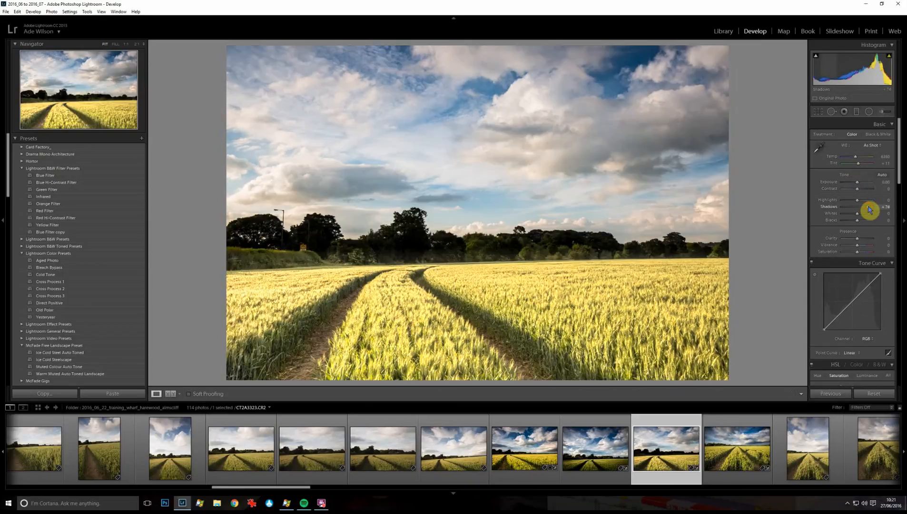
pyautogui.moveTo(868, 206); pyautogui.dragTo(859, 223)
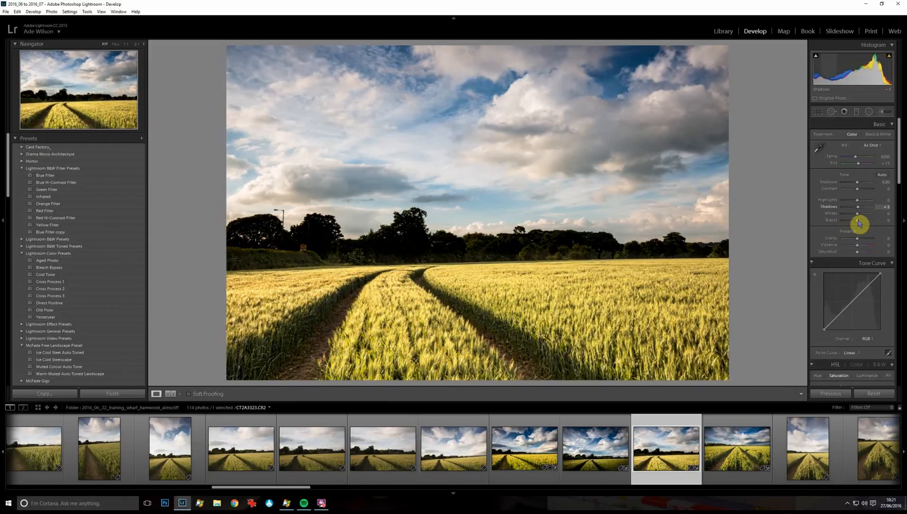
# Step: Open the Adjustment Brush with the Shadows effect preset, set Shadows to 96 and brush Feather to 67
pyautogui.click(883, 114)
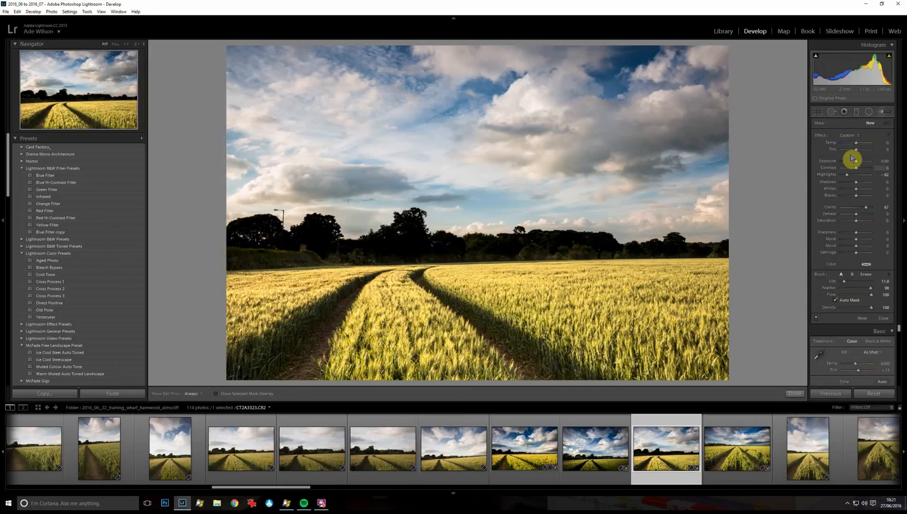
pyautogui.click(848, 135)
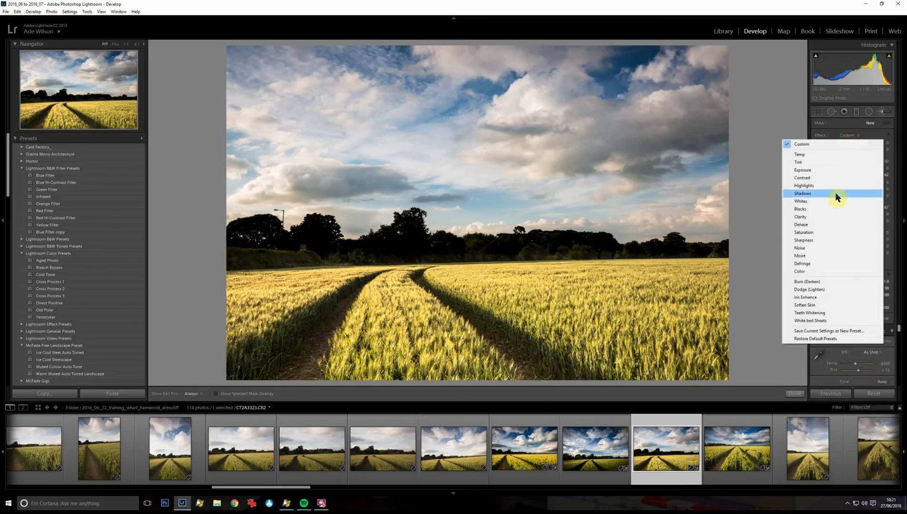
pyautogui.click(836, 193)
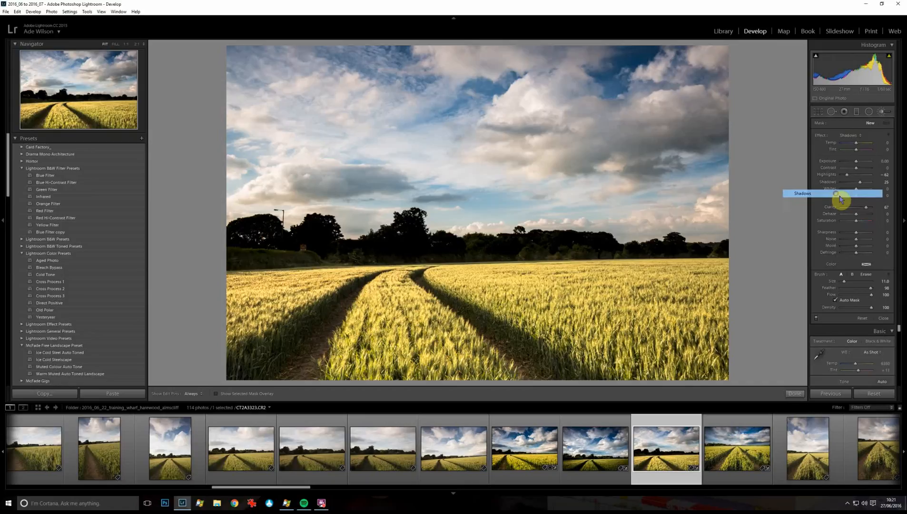
pyautogui.click(872, 184)
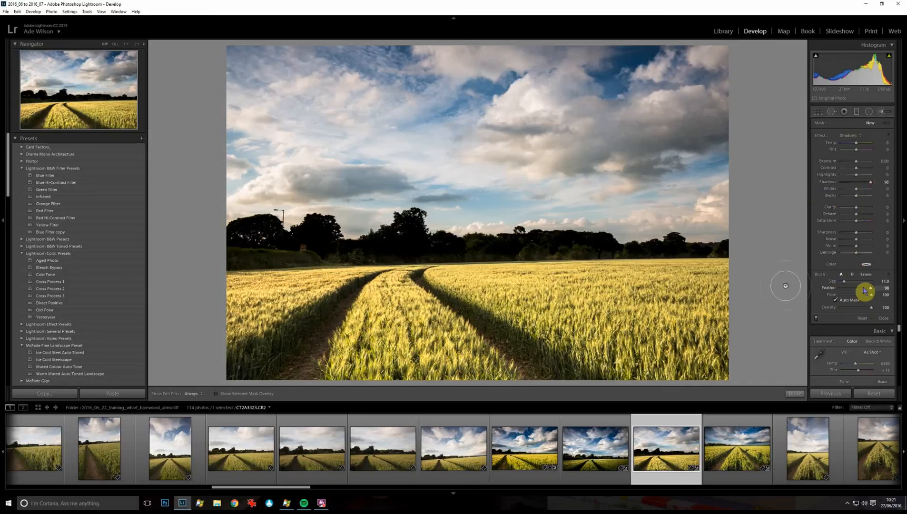
pyautogui.moveTo(869, 288); pyautogui.dragTo(852, 292)
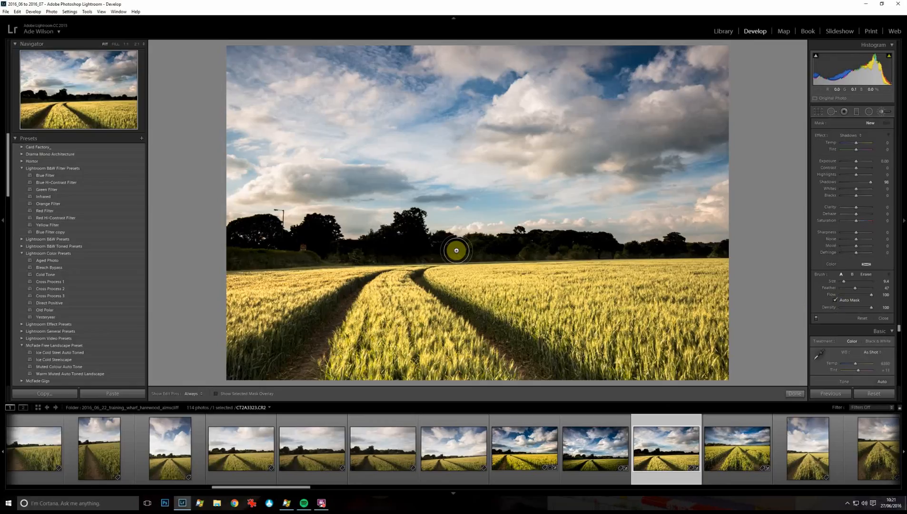
# Step: Paint the brush along the dark treeline on the horizon
pyautogui.moveTo(456, 251)
pyautogui.mouseDown()
pyautogui.moveTo(577, 246)
pyautogui.moveTo(470, 247)
pyautogui.moveTo(537, 235)
pyautogui.moveTo(620, 250)
pyautogui.moveTo(738, 248)
pyautogui.moveTo(541, 255)
pyautogui.moveTo(473, 246)
pyautogui.mouseUp()
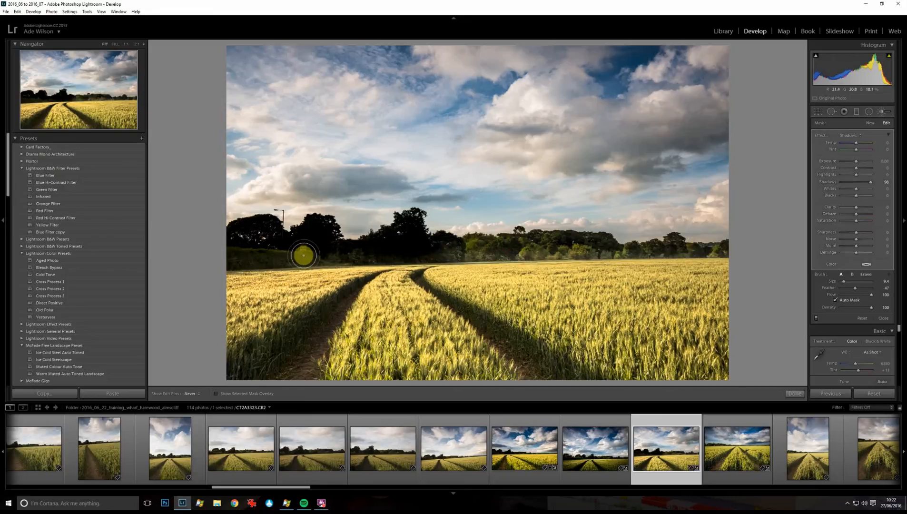
pyautogui.moveTo(304, 256)
pyautogui.mouseDown()
pyautogui.moveTo(233, 253)
pyautogui.moveTo(254, 253)
pyautogui.moveTo(236, 239)
pyautogui.moveTo(261, 221)
pyautogui.moveTo(280, 249)
pyautogui.moveTo(310, 239)
pyautogui.moveTo(308, 247)
pyautogui.moveTo(331, 229)
pyautogui.moveTo(374, 244)
pyautogui.moveTo(403, 228)
pyautogui.moveTo(419, 233)
pyautogui.moveTo(403, 248)
pyautogui.moveTo(322, 246)
pyautogui.moveTo(228, 258)
pyautogui.moveTo(402, 241)
pyautogui.moveTo(487, 248)
pyautogui.mouseUp()
pyautogui.click(230, 434)
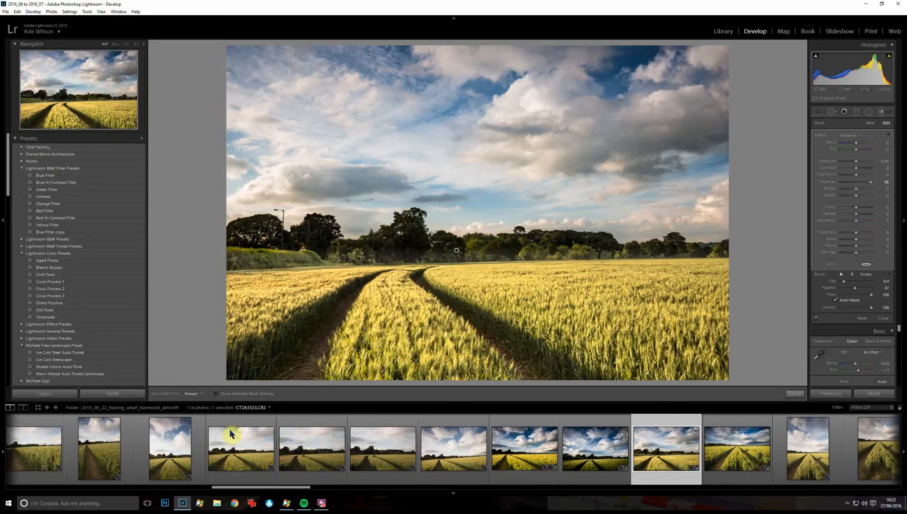
# Step: Show the brush mask overlay, extend the mask over the trees at the left end of the treeline, and hide the overlay
pyautogui.click(217, 394)
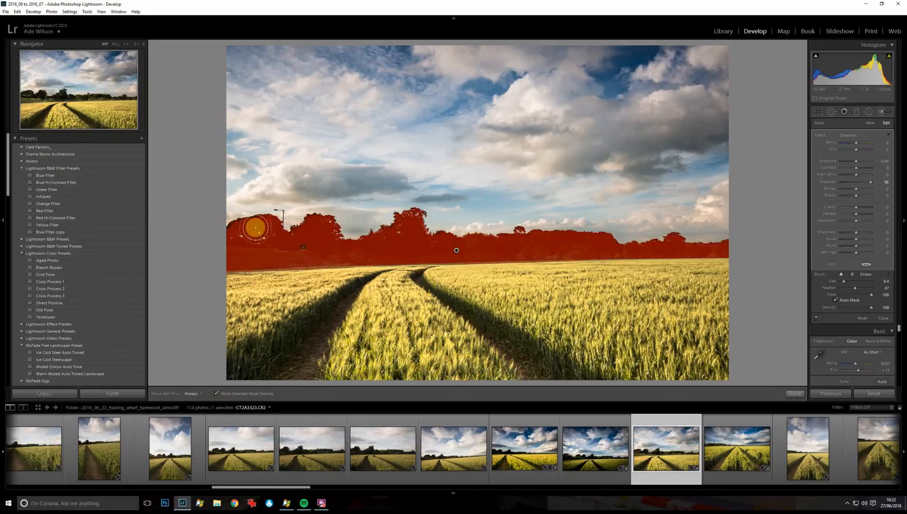
pyautogui.moveTo(289, 246)
pyautogui.mouseDown()
pyautogui.moveTo(265, 251)
pyautogui.moveTo(239, 237)
pyautogui.moveTo(298, 244)
pyautogui.mouseUp()
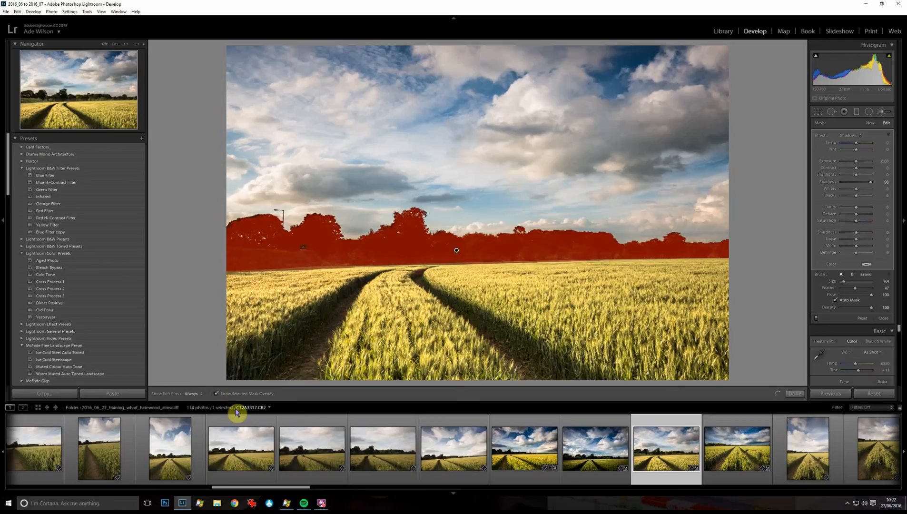
pyautogui.click(218, 393)
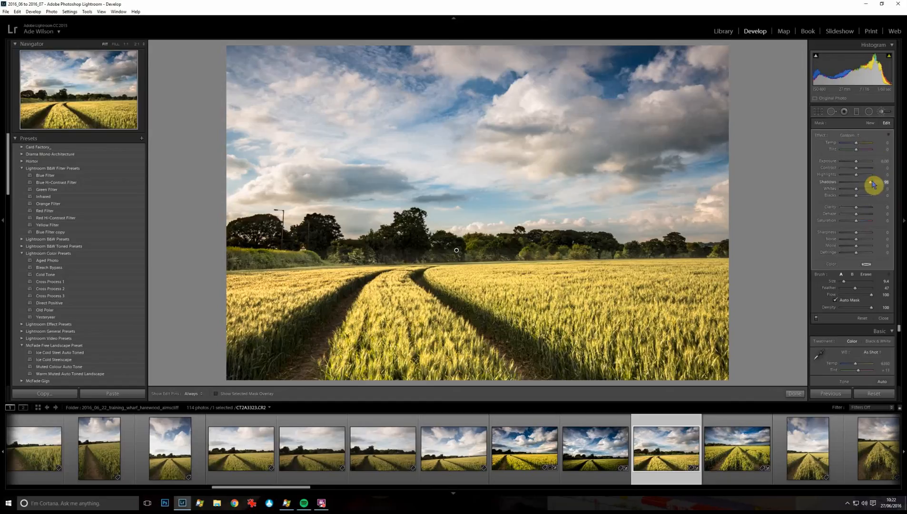
# Step: Set the brush effect's Shadows to 74, raise its Blacks, and close the Adjustment Brush
pyautogui.moveTo(873, 186)
pyautogui.mouseDown()
pyautogui.moveTo(856, 188)
pyautogui.moveTo(871, 193)
pyautogui.mouseUp()
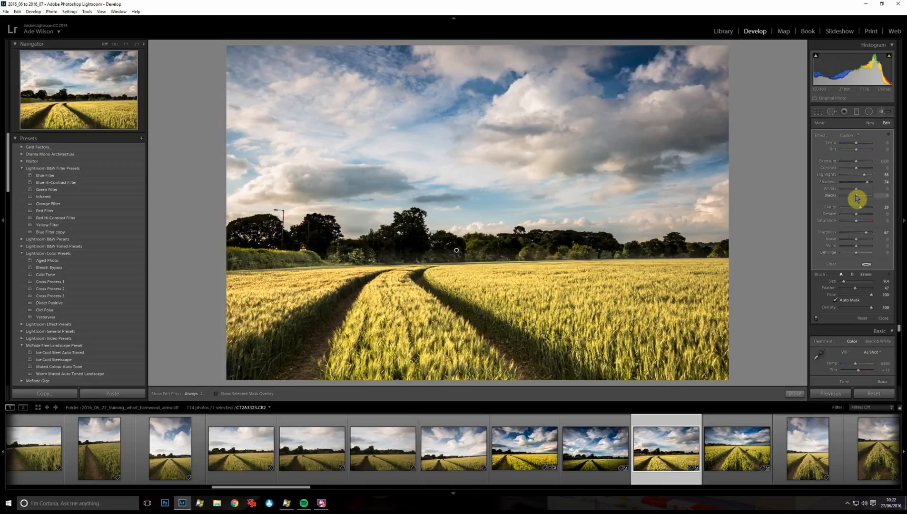
pyautogui.moveTo(856, 198); pyautogui.dragTo(857, 199)
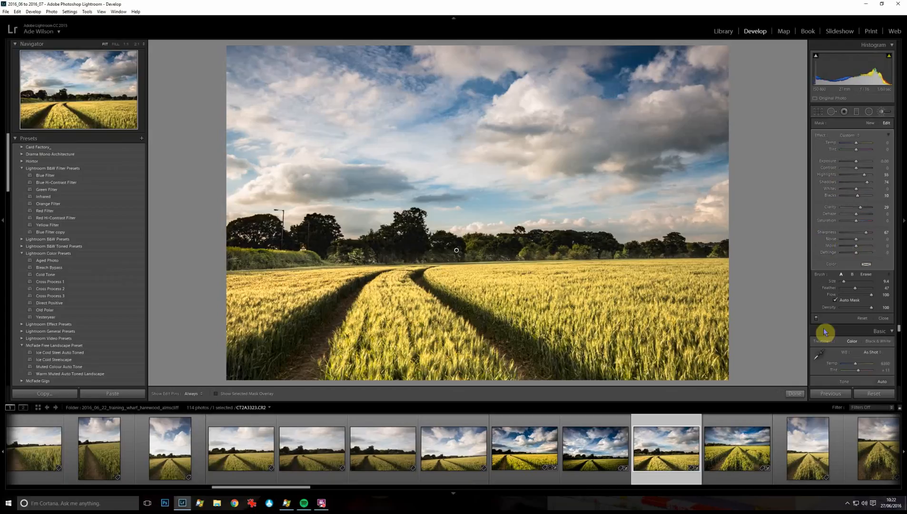
pyautogui.click(794, 393)
pyautogui.press('F5')
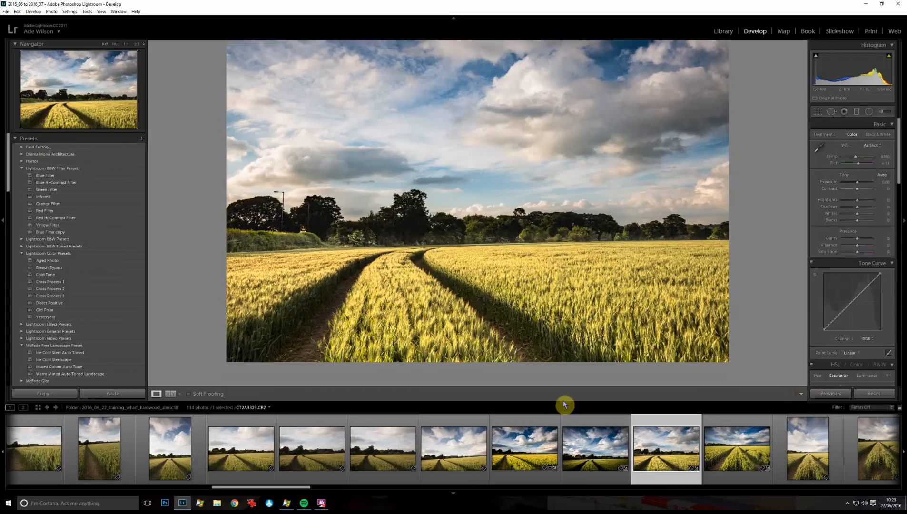
# Step: Browse other wheat field photos from the shoot in the filmstrip and open a previously edited one
pyautogui.click(453, 491)
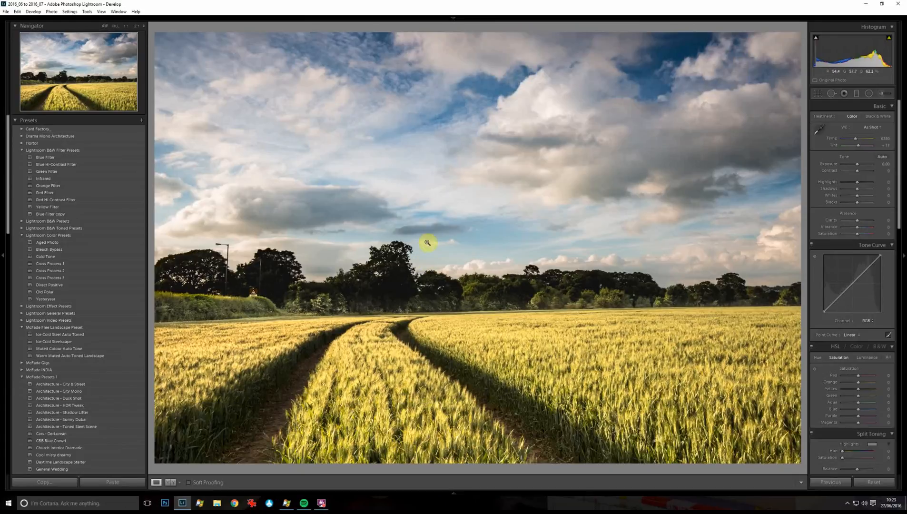
pyautogui.click(454, 495)
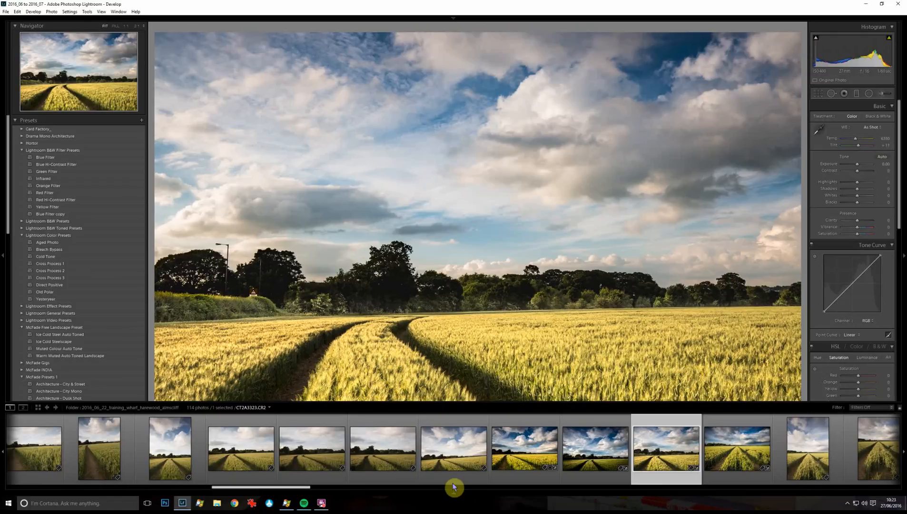
pyautogui.click(453, 478)
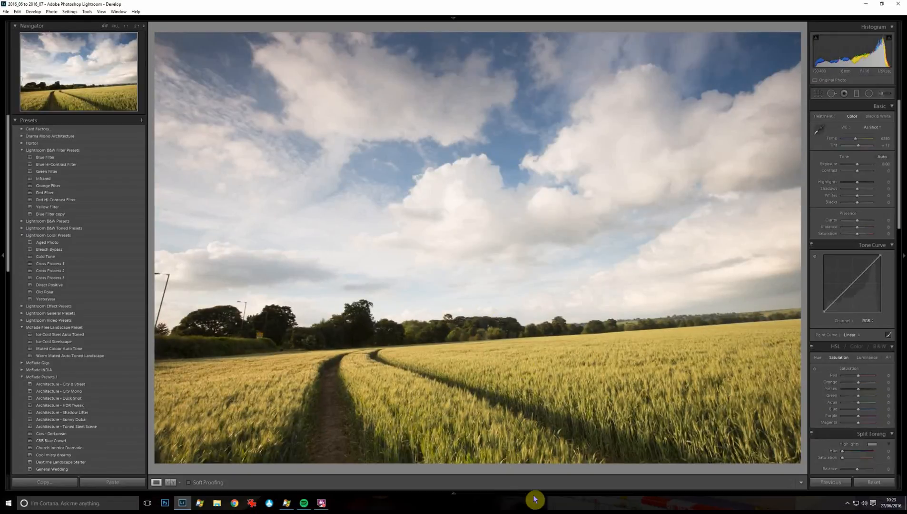
pyautogui.moveTo(556, 492)
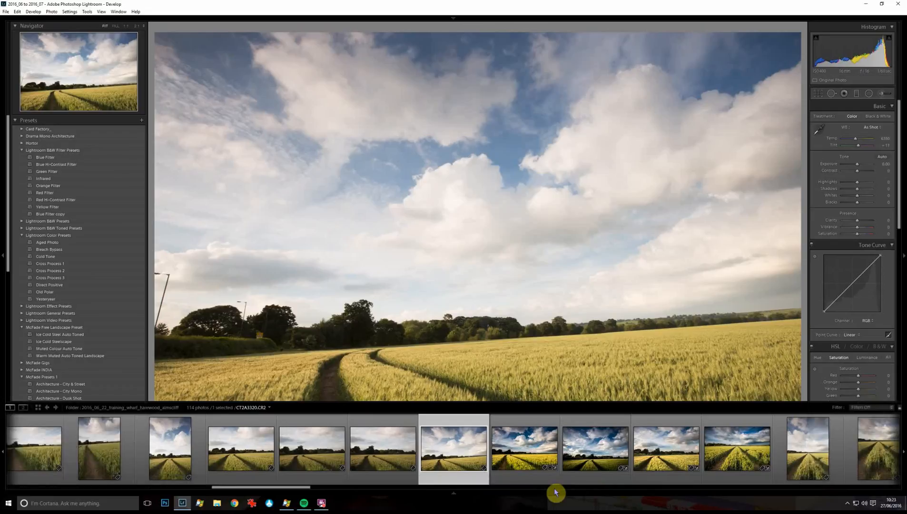
pyautogui.click(621, 480)
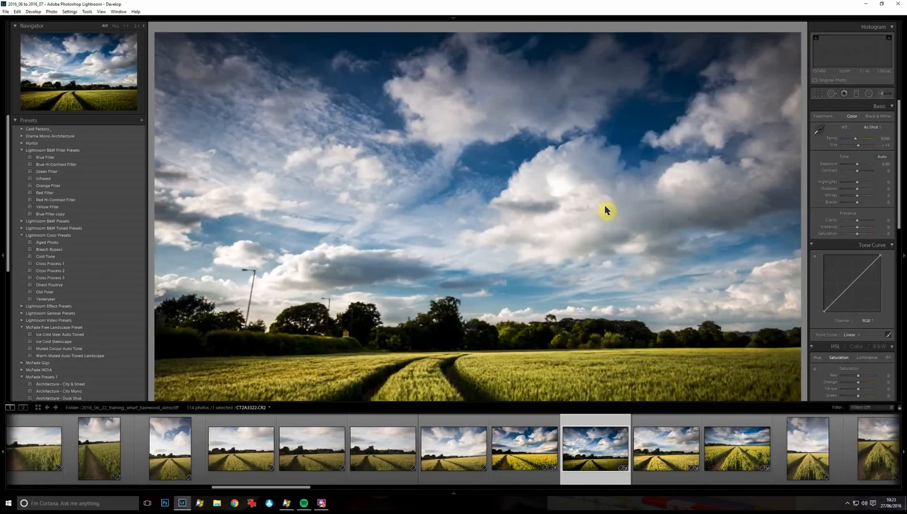
pyautogui.click(522, 462)
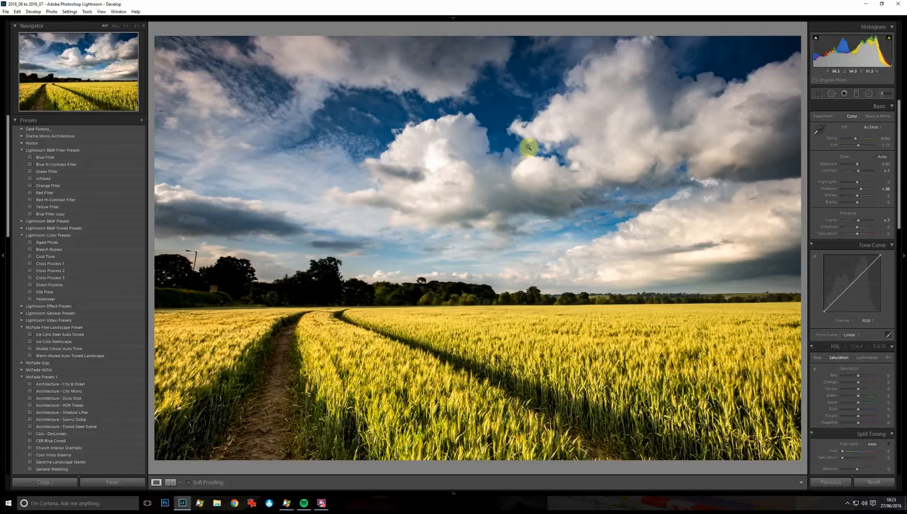
# Step: Add a post-crop vignette to this photo with Amount -17 and Midpoint 36 in the Effects panel
pyautogui.scroll(-5, 864, 236)
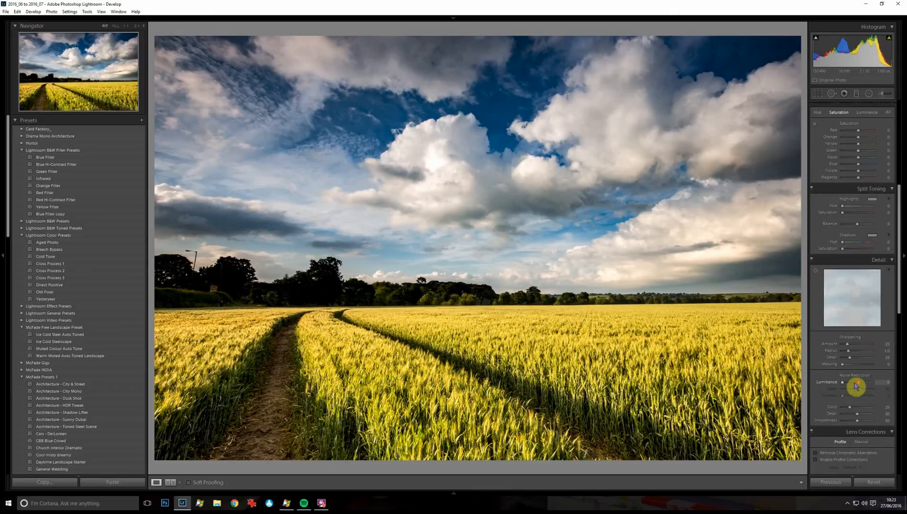
pyautogui.scroll(-2, 855, 401)
pyautogui.scroll(-4, 856, 266)
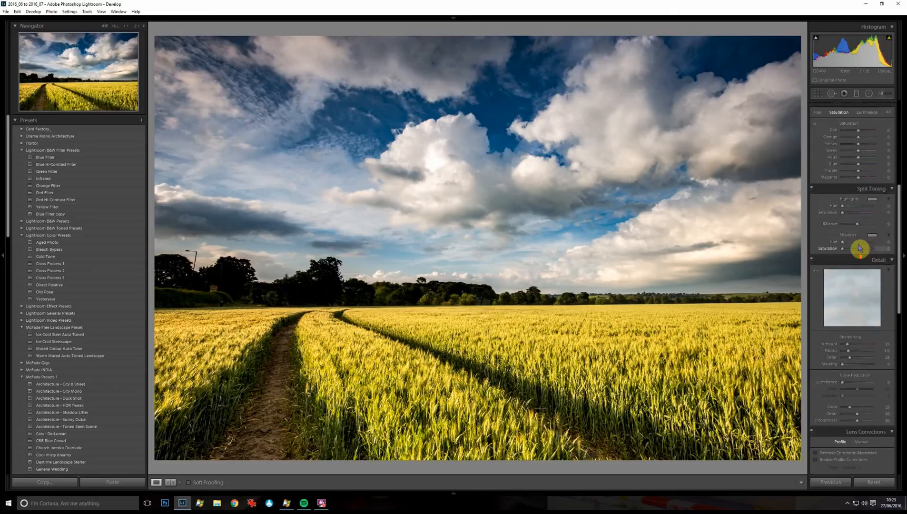
pyautogui.scroll(-2, 868, 299)
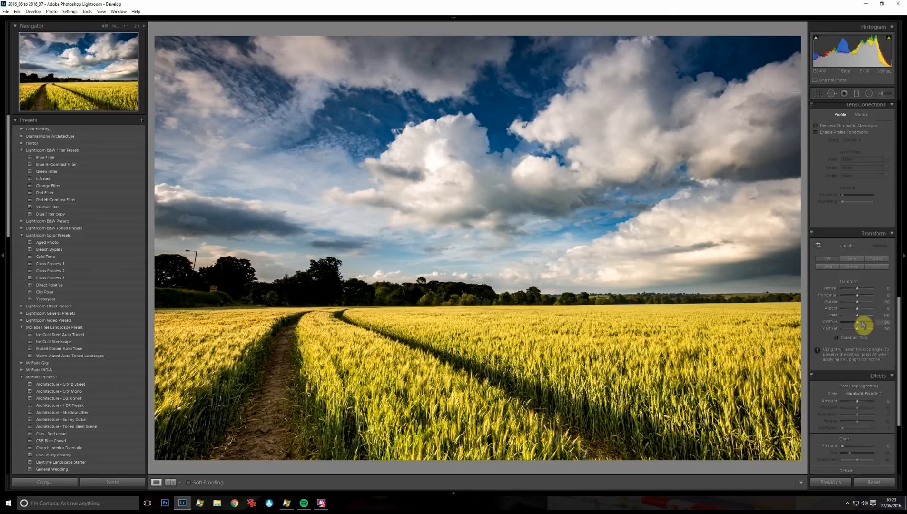
pyautogui.click(853, 403)
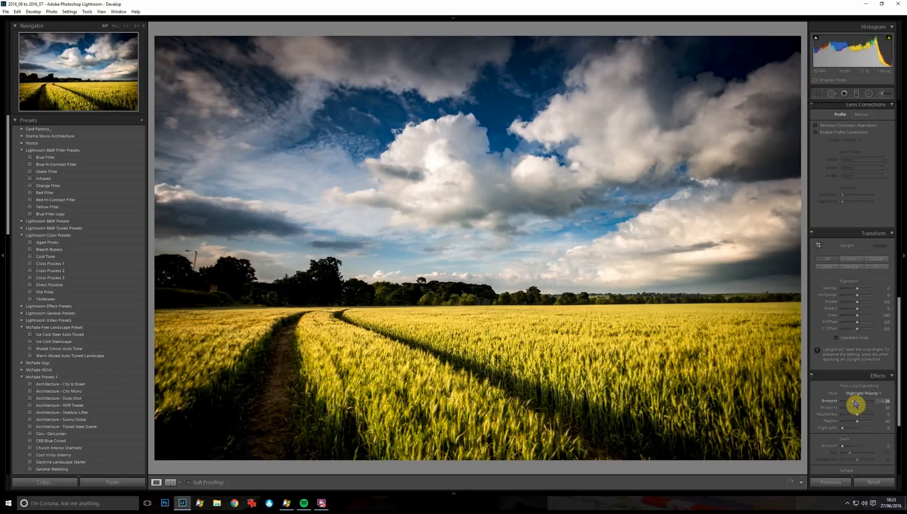
pyautogui.moveTo(855, 410); pyautogui.dragTo(893, 428)
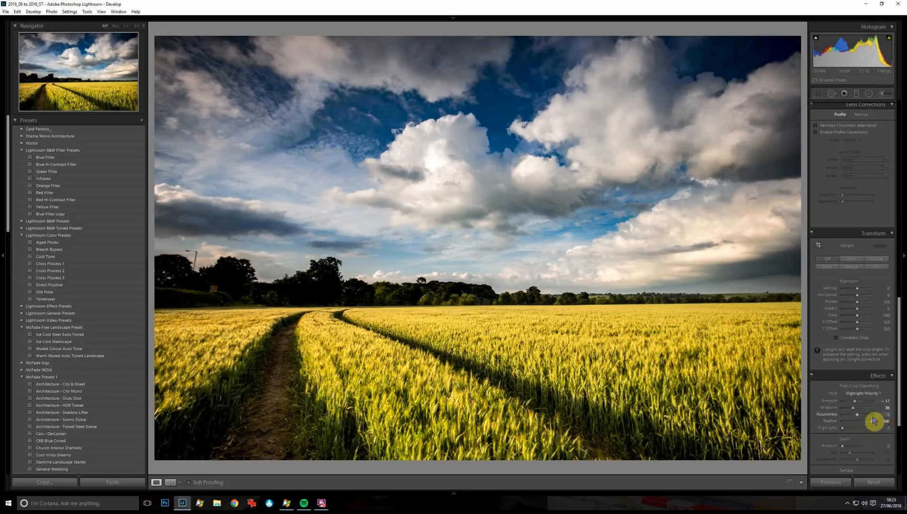